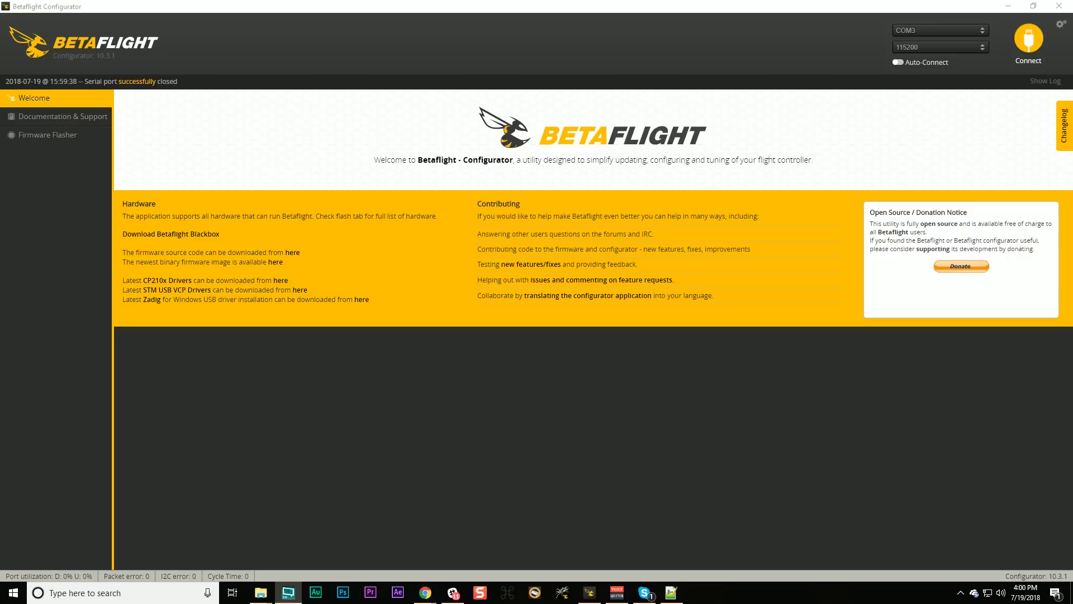
# - Connect to the flight controller on COM3 at 115200 baud
pyautogui.click(1028, 41)
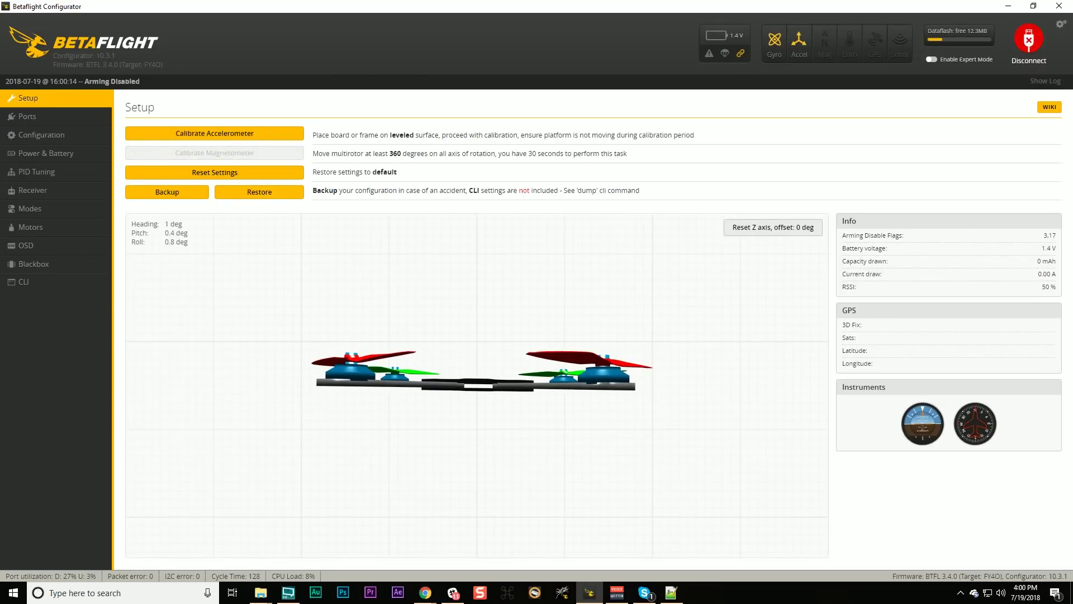
pyautogui.click(28, 271)
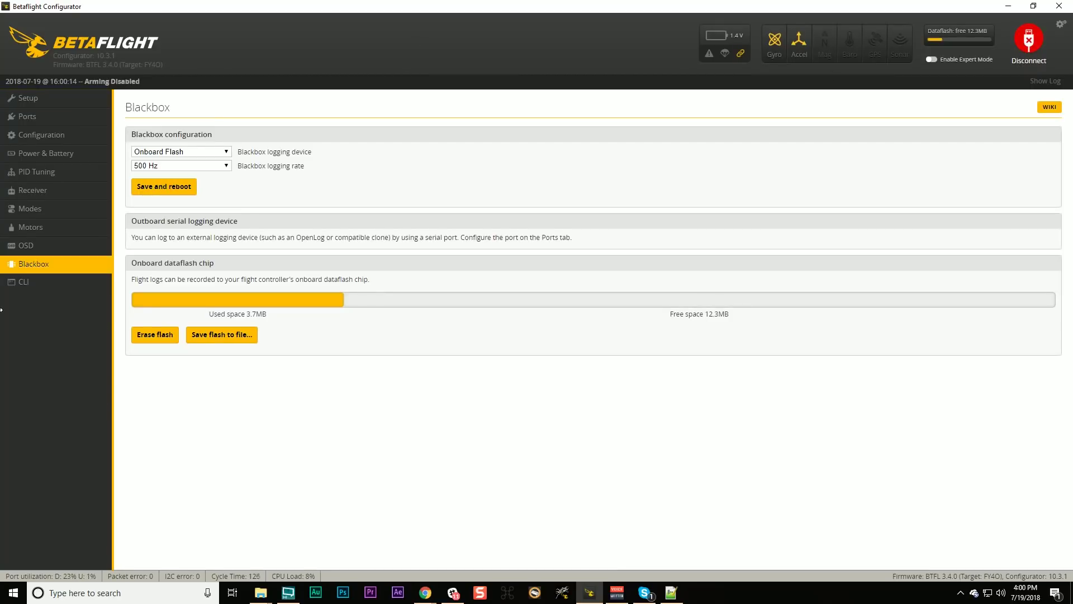
pyautogui.click(223, 335)
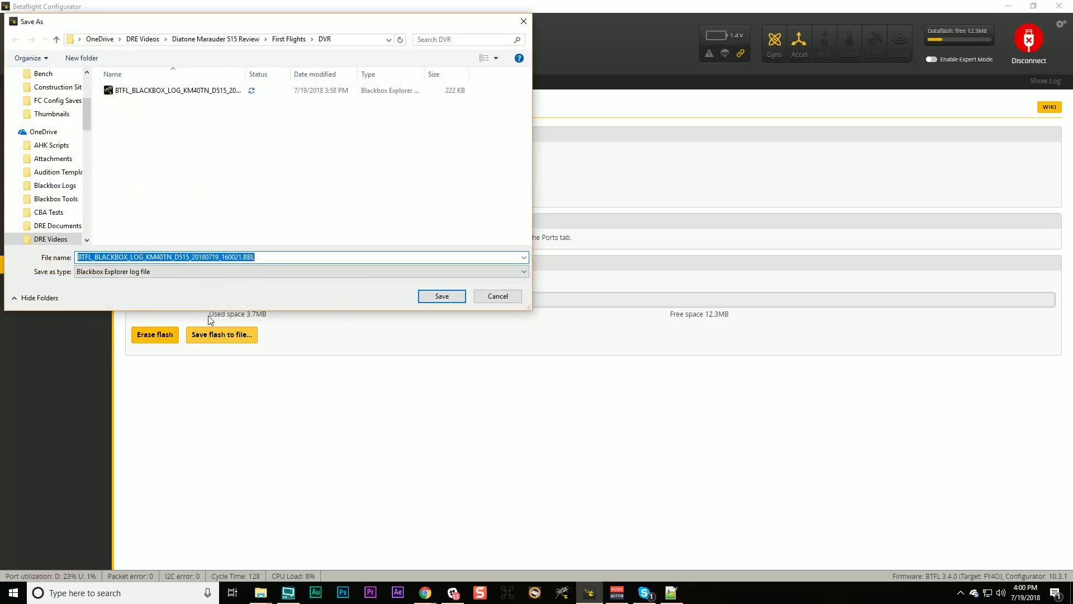
pyautogui.click(497, 295)
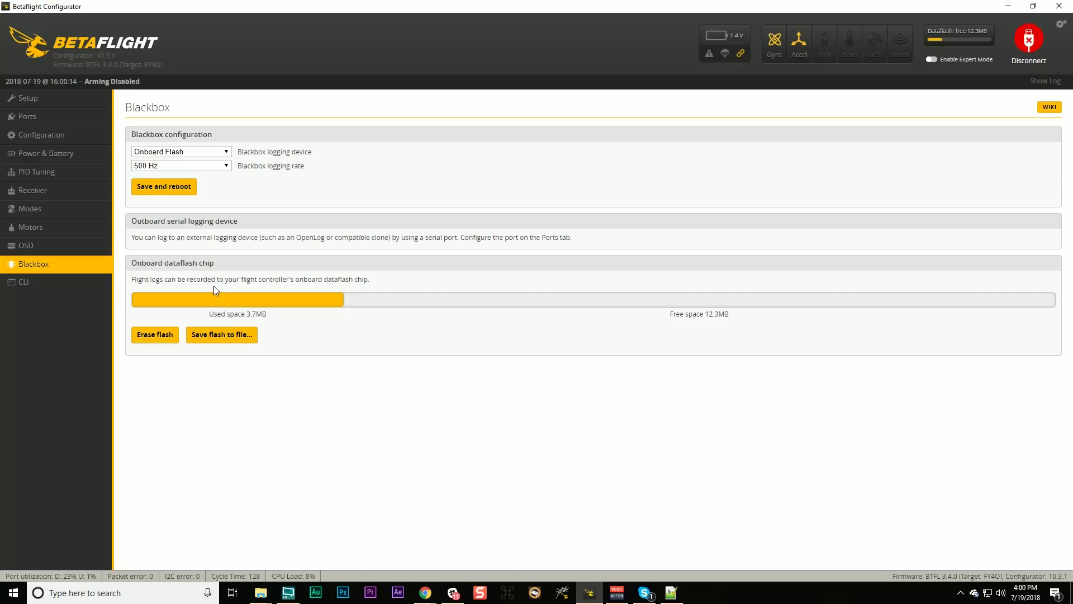
# - Open the flight controller's command line interface and run the msc command to enter mass storage mode
pyautogui.click(21, 286)
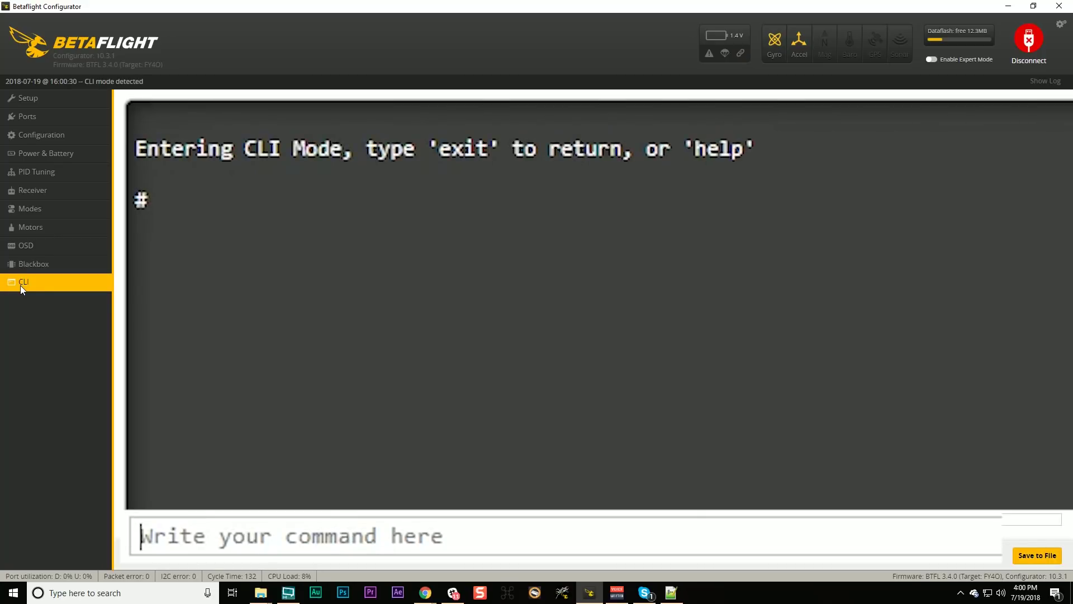
pyautogui.write('msc')
pyautogui.press('Return')
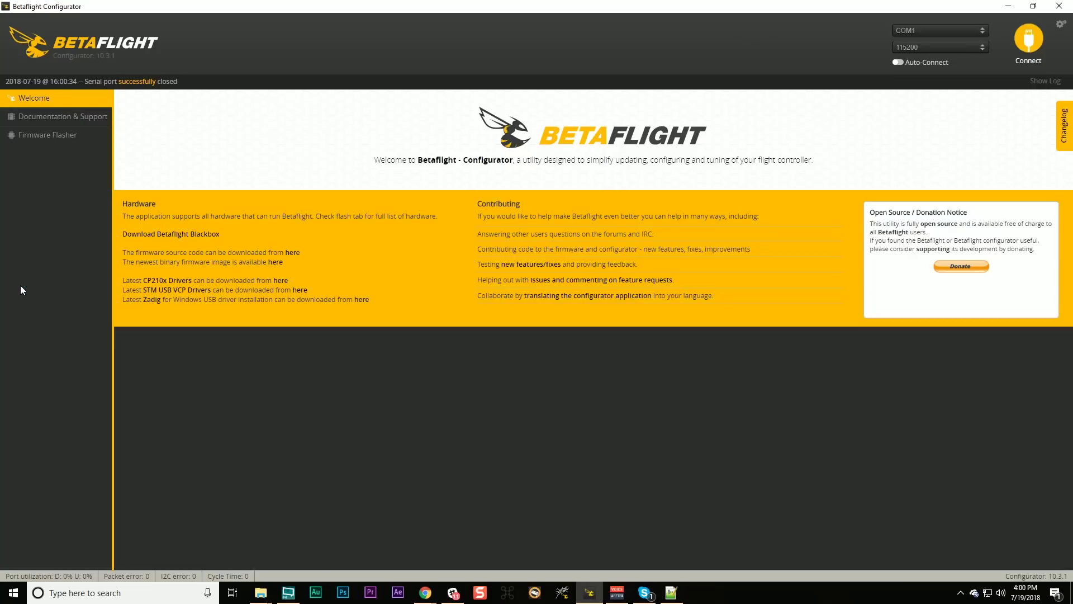
# - Switch to File Explorer and open the Betaflight Onboard Flash (M:) drive from This PC
pyautogui.moveTo(261, 592)
pyautogui.click(240, 551)
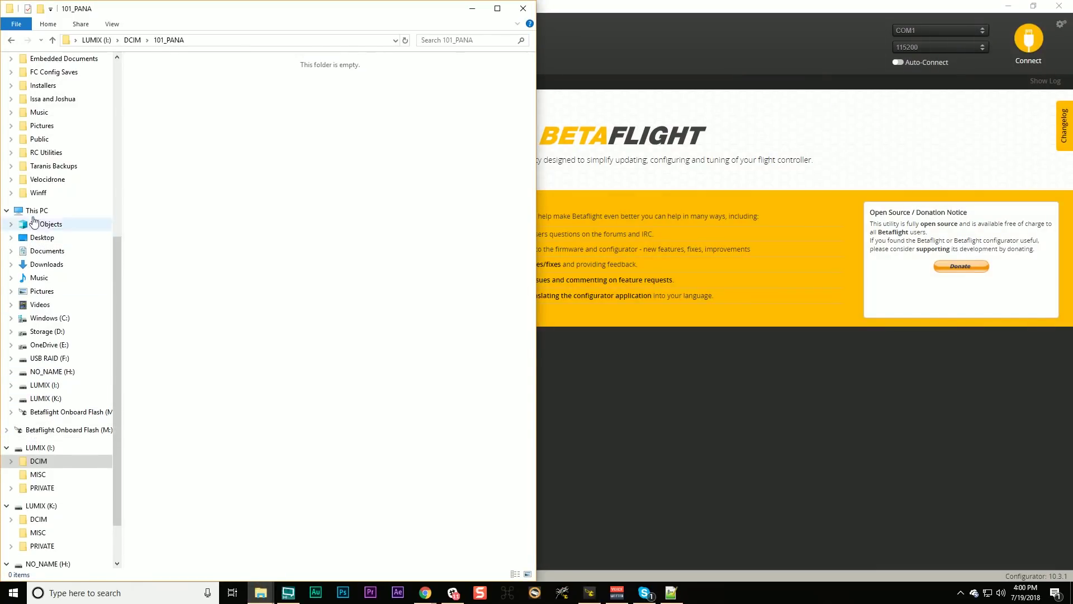
pyautogui.click(37, 210)
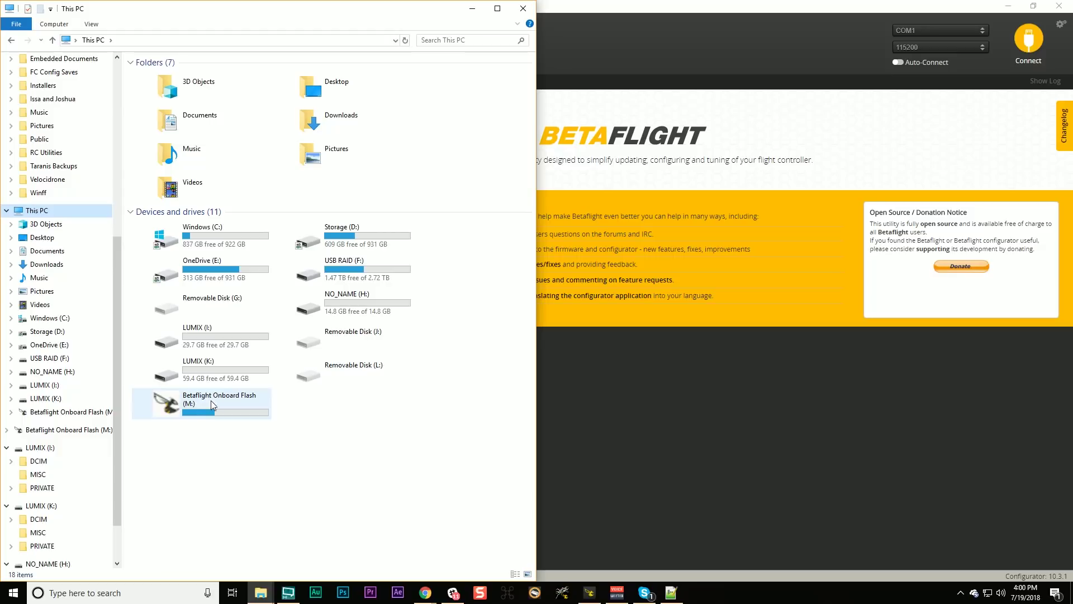
pyautogui.doubleClick(197, 413)
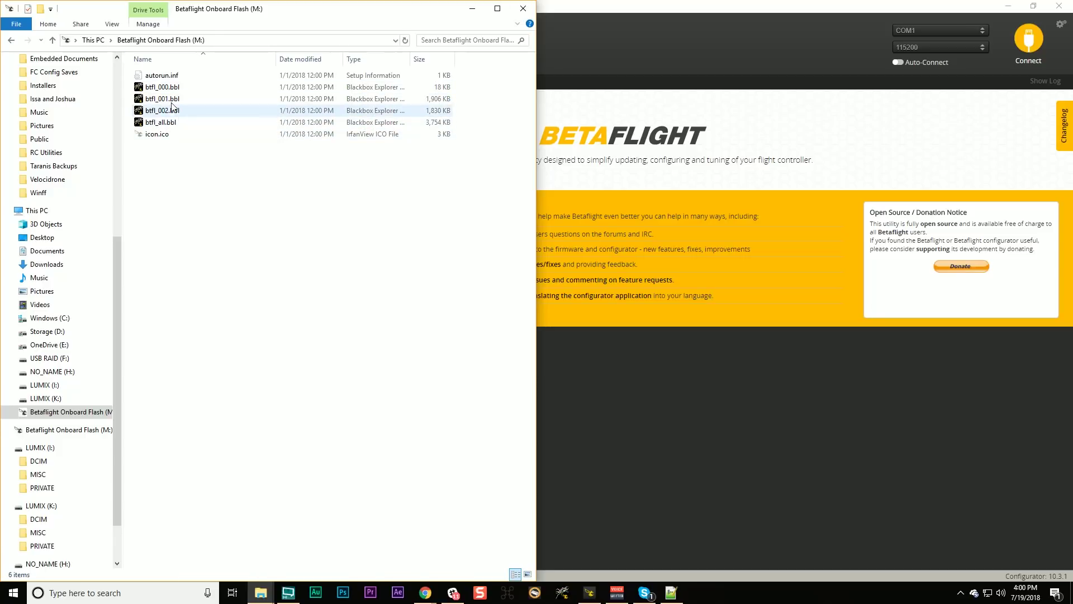
# - Cut btfl_000.bbl, btfl_001.bbl, btfl_002.bbl and btfl_all.bbl on the onboard flash drive
pyautogui.click(151, 123)
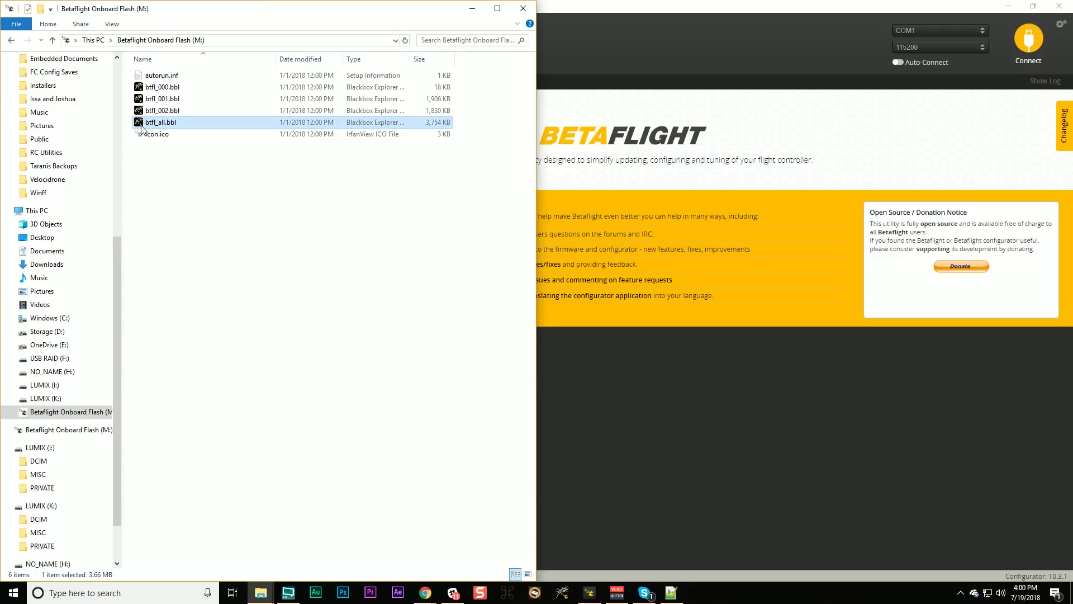
pyautogui.click(161, 88)
pyautogui.keyDown('shift'); pyautogui.click(166, 123); pyautogui.keyUp('shift')
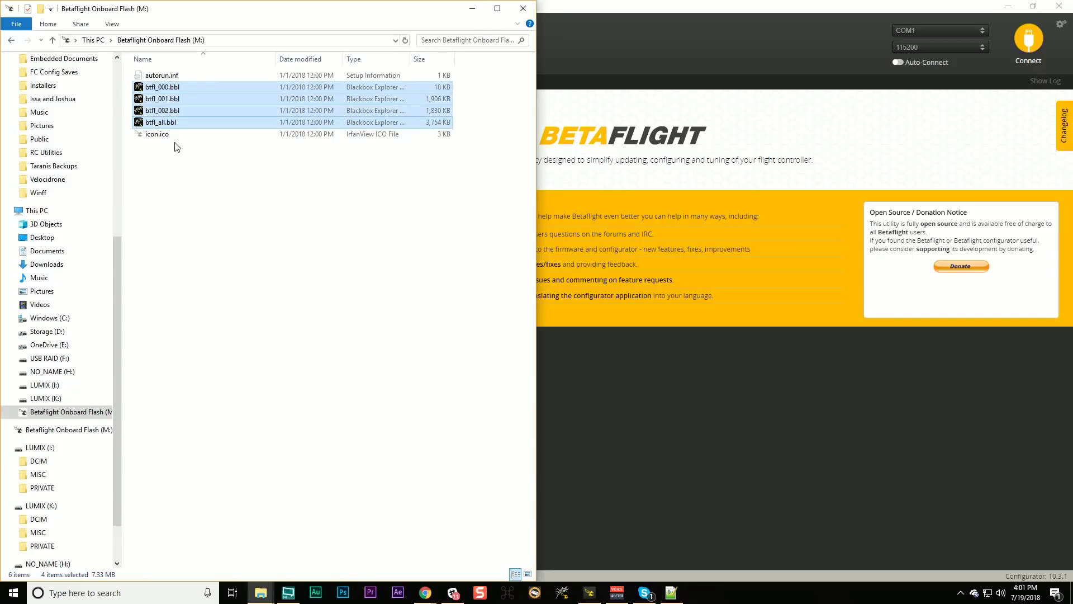
pyautogui.hotkey('ctrl', 'x')
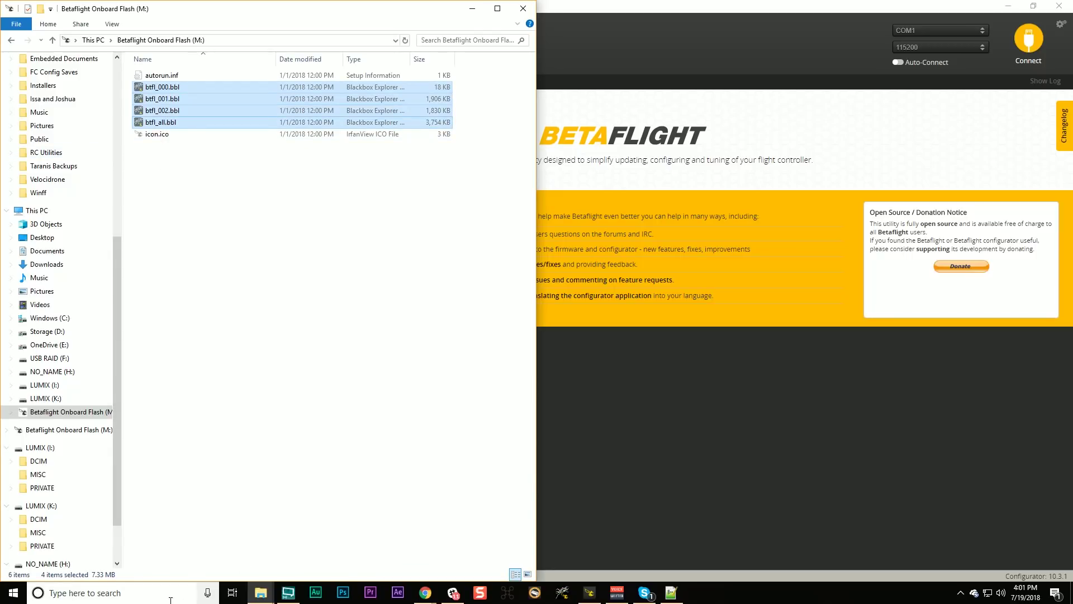
# - Bring up the First Flights folder window beside the Betaflight Onboard Flash window
pyautogui.moveTo(265, 598)
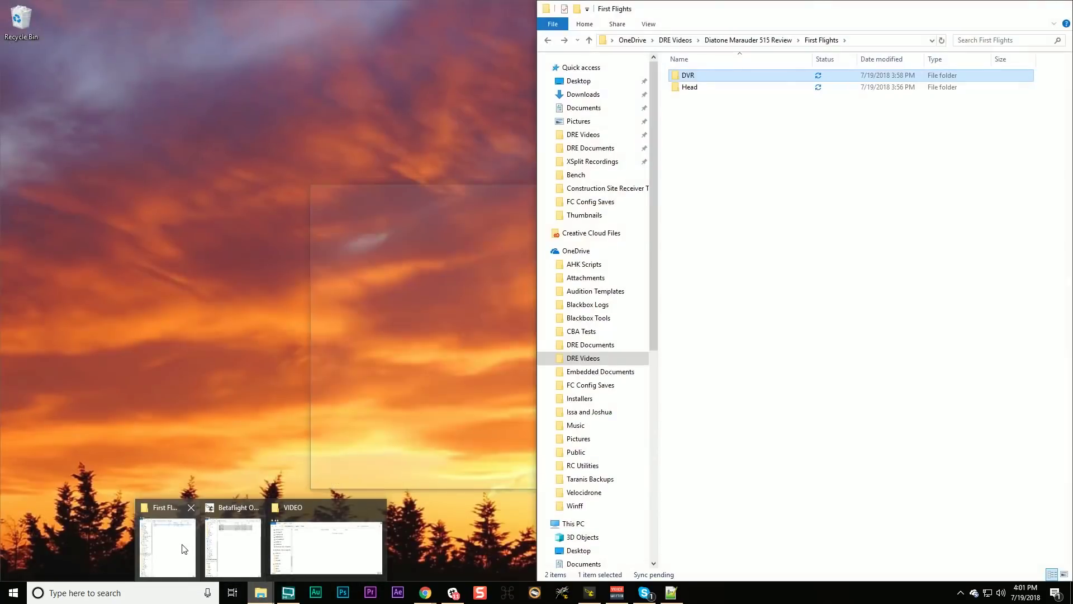
pyautogui.click(184, 549)
pyautogui.click(290, 365)
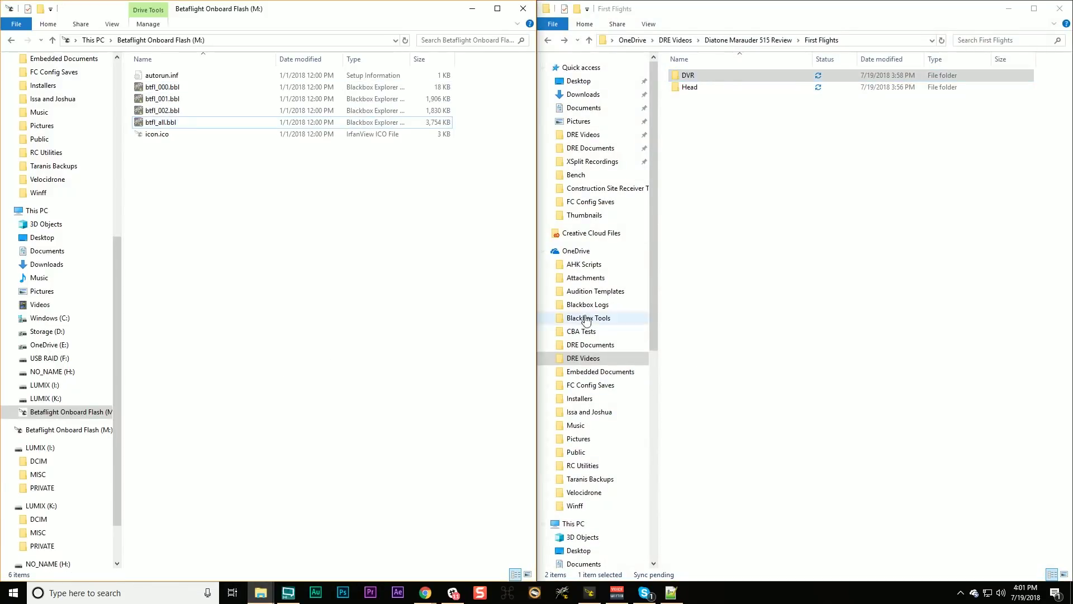
pyautogui.click(742, 293)
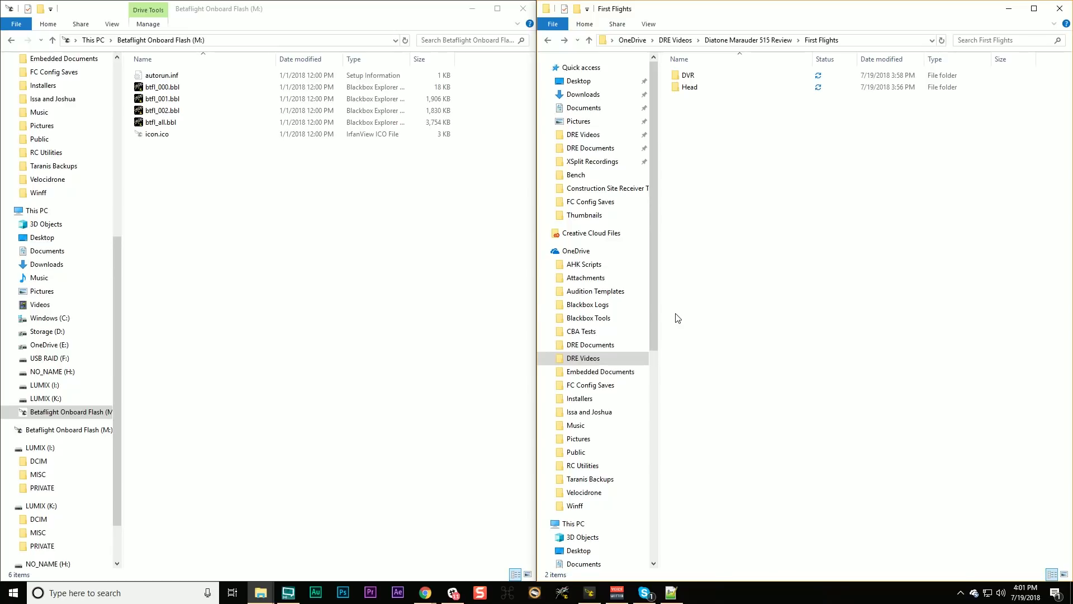
# - Try to paste the four cut log files into the First Flights folder
pyautogui.hotkey('ctrl', 'v')
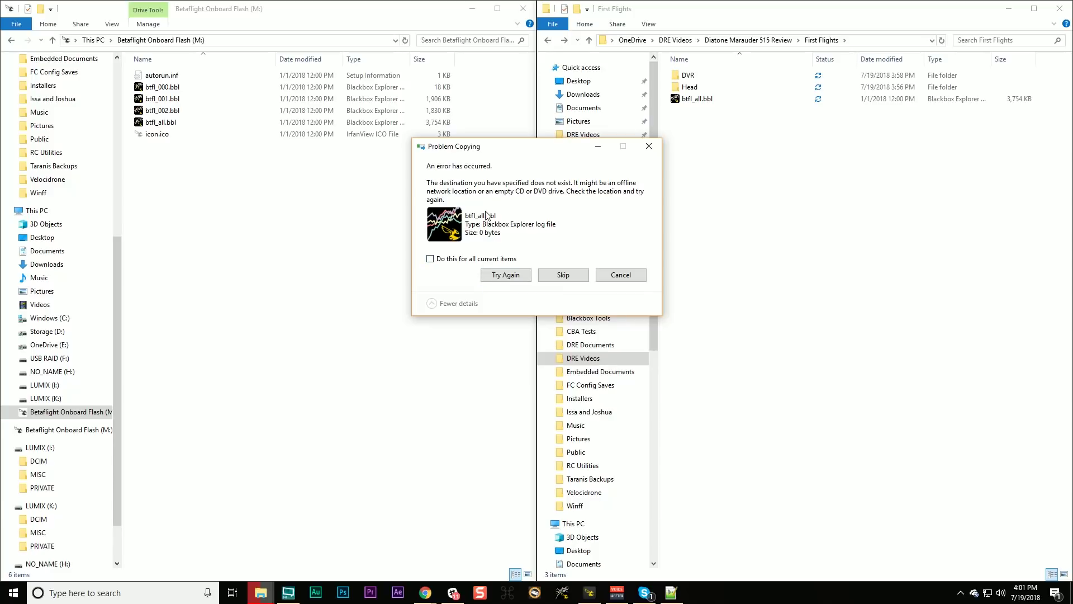
pyautogui.click(488, 276)
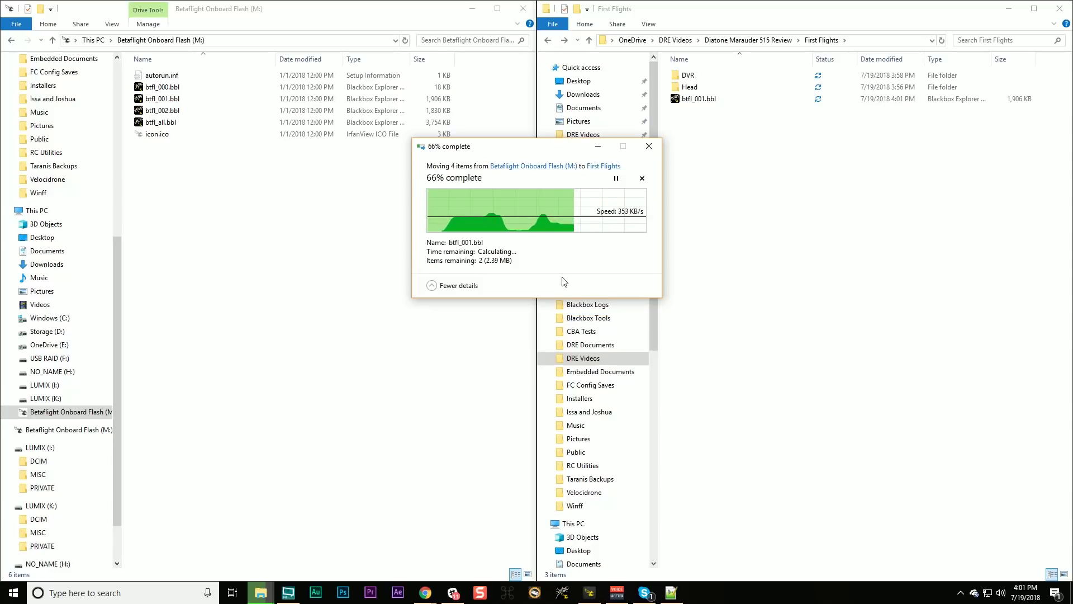
pyautogui.click(562, 282)
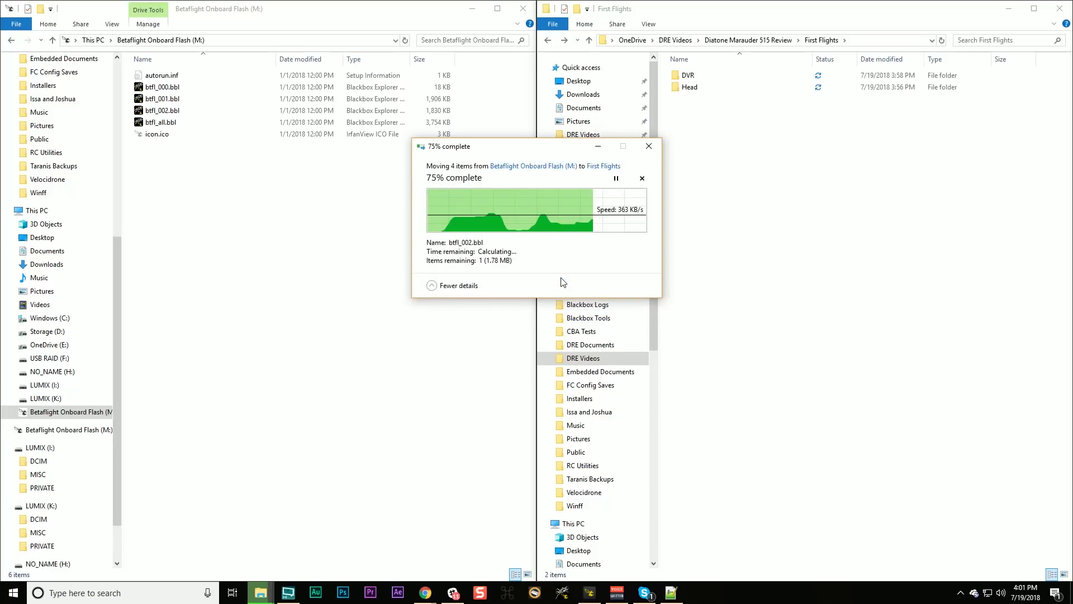
# - Copy the four .bbl log files from the onboard flash drive into the First Flights folder
pyautogui.click(156, 88)
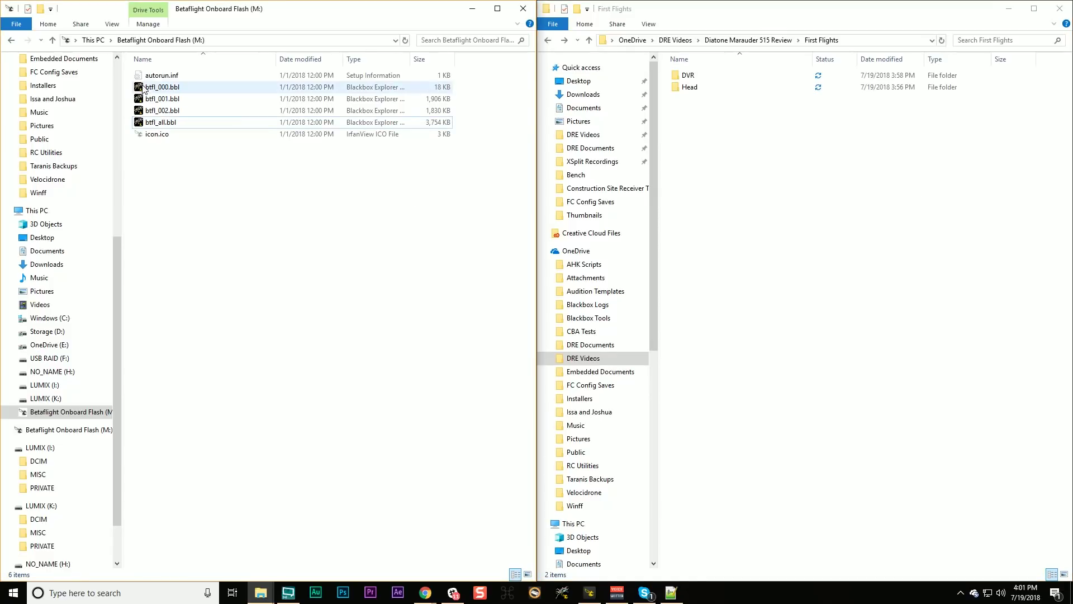
pyautogui.keyDown('shift'); pyautogui.click(151, 123); pyautogui.keyUp('shift')
pyautogui.moveTo(151, 123); pyautogui.dragTo(721, 146)
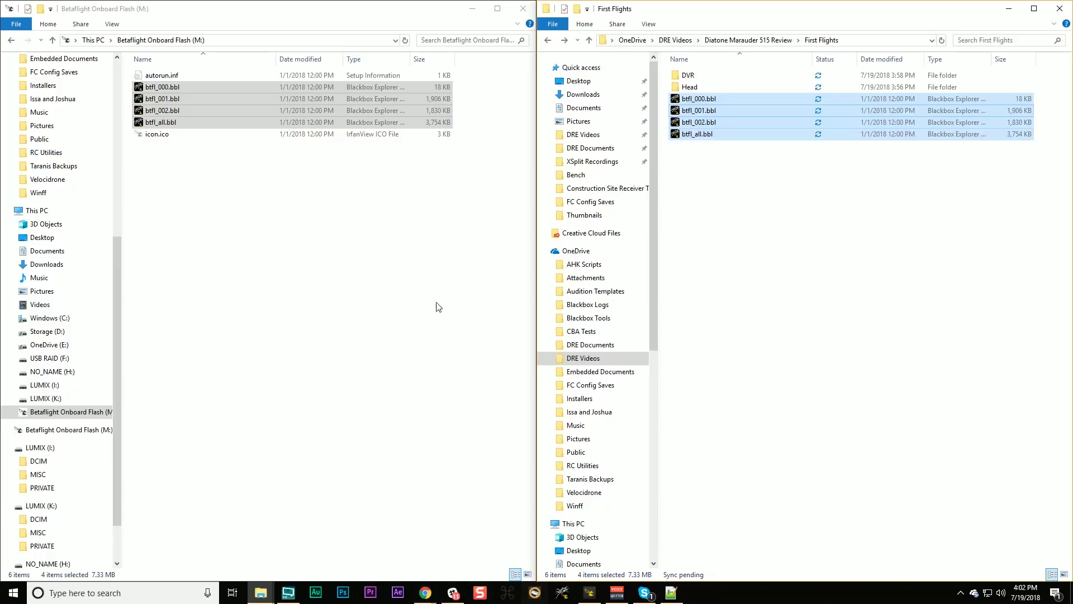
# - Reconnect the flight controller in Betaflight Configurator and save its Blackbox flash to the DVR folder under the suggested file name
pyautogui.click(590, 594)
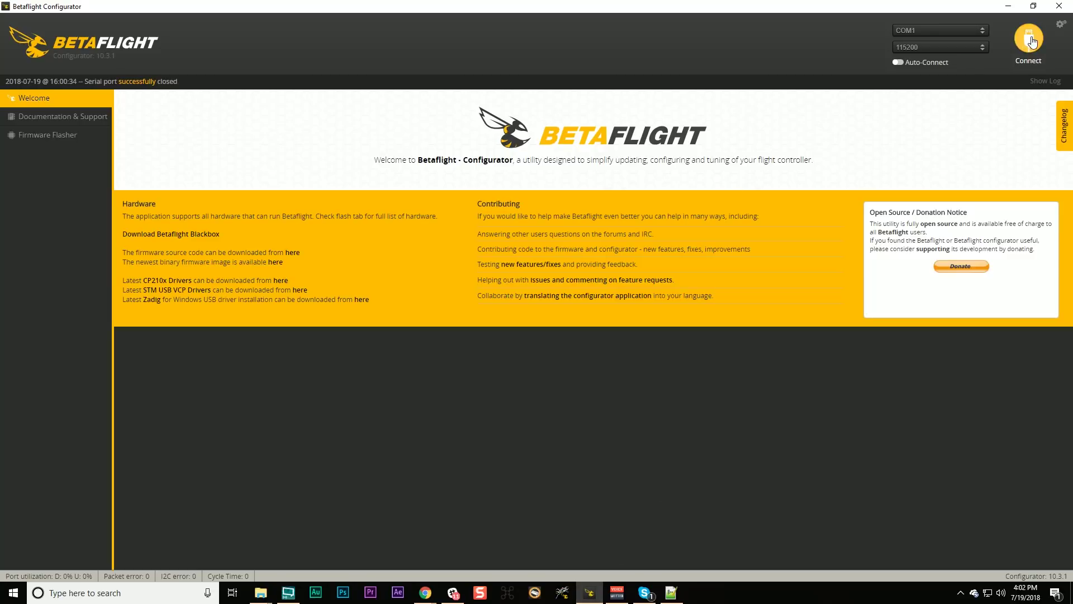
pyautogui.click(1036, 45)
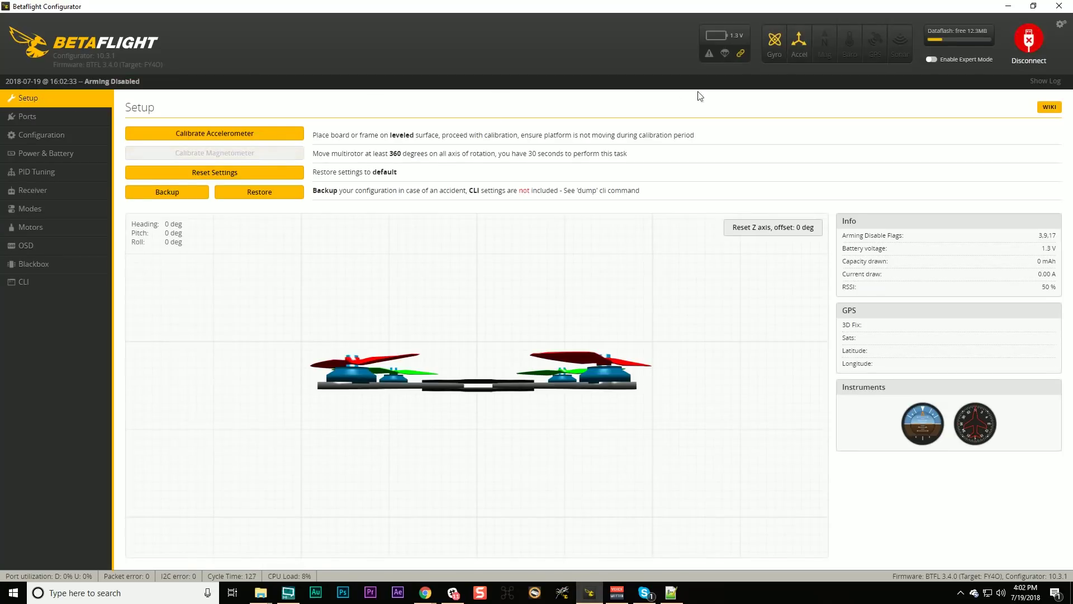
pyautogui.click(34, 266)
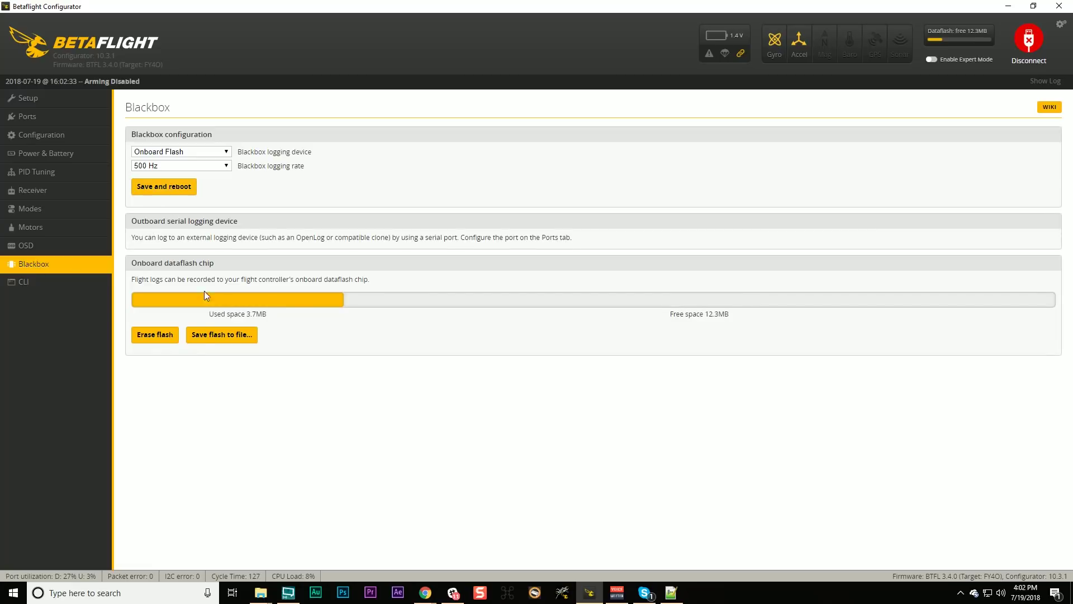
pyautogui.click(213, 334)
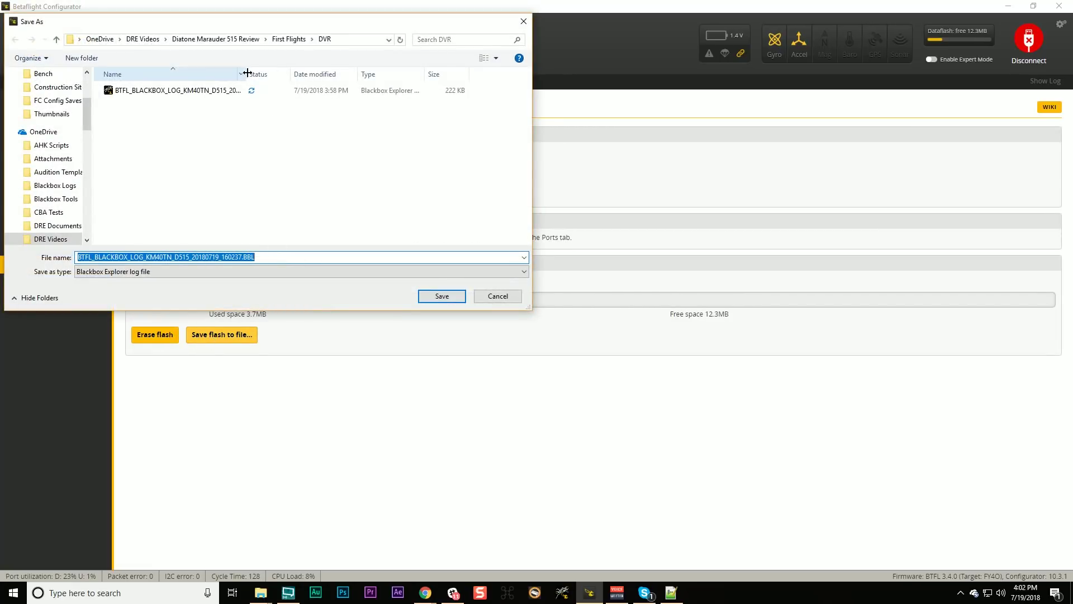
pyautogui.click(441, 296)
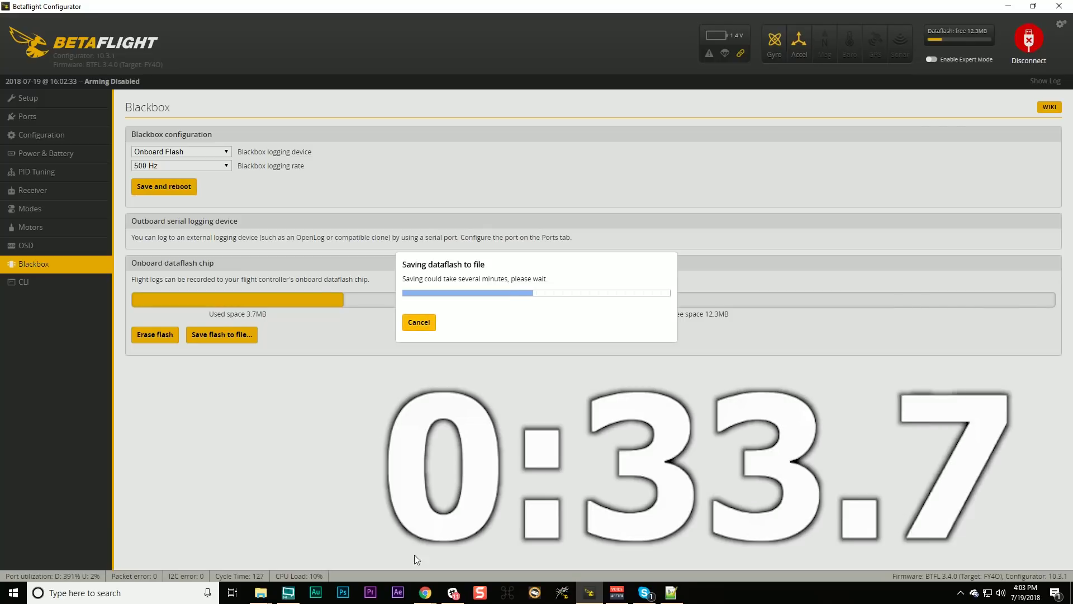
# - Switch to Chrome, search Google for "usb otg adapter" and view the advertised Amazon adapter listing
pyautogui.moveTo(425, 593)
pyautogui.click(456, 564)
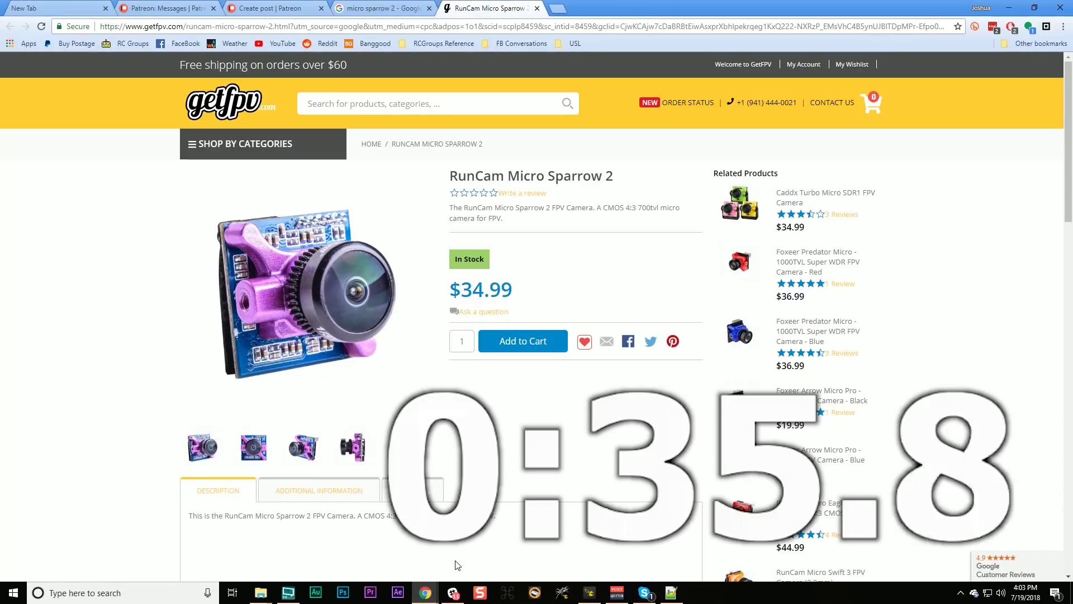
pyautogui.hotkey('ctrl', 'l')
pyautogui.write('usb otg adapter')
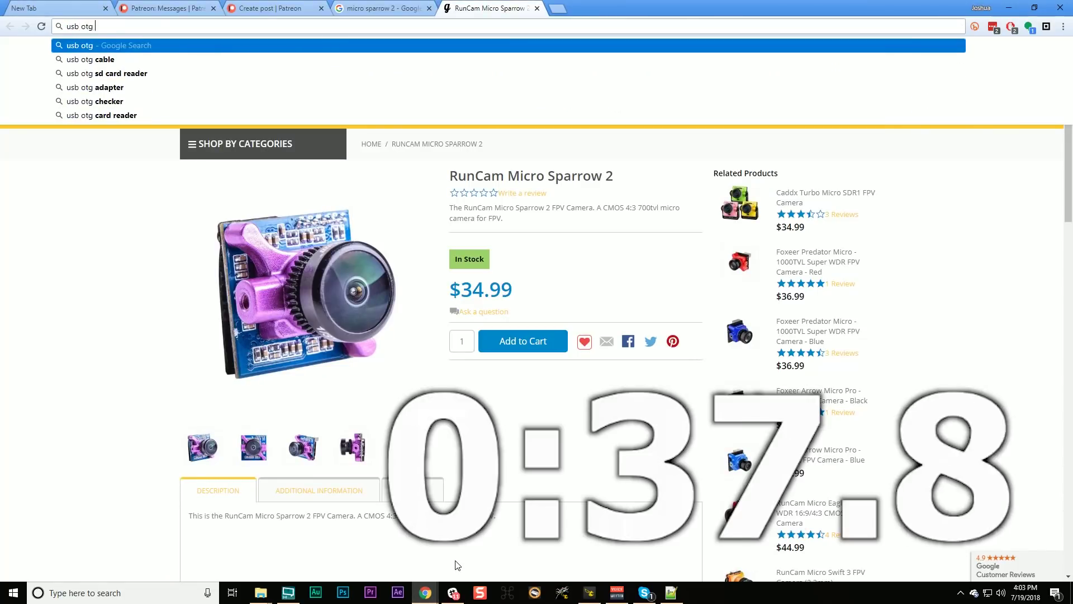
pyautogui.press('Return')
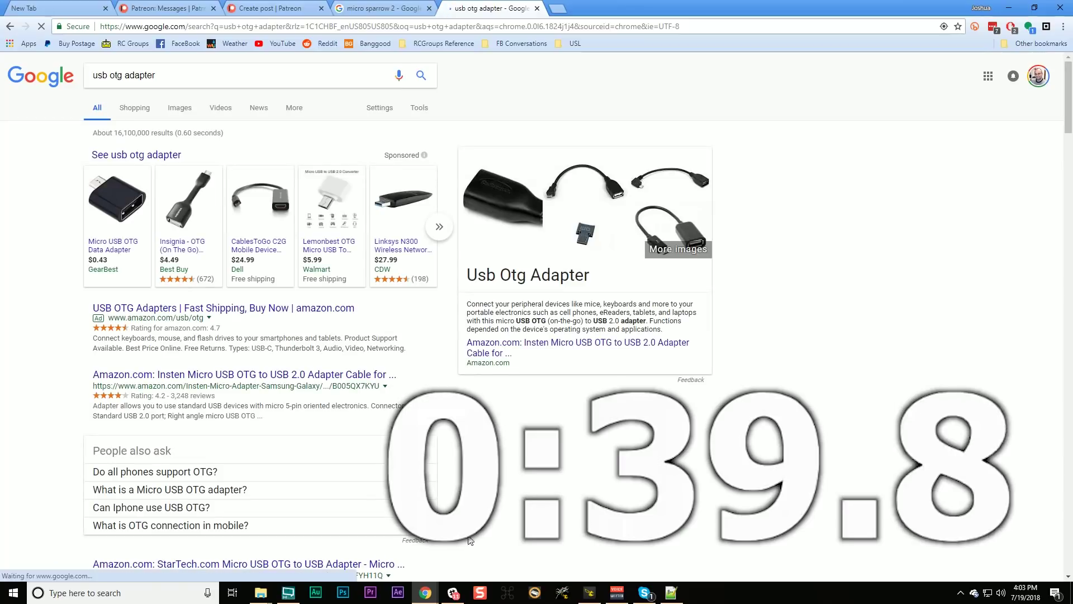
pyautogui.click(201, 308)
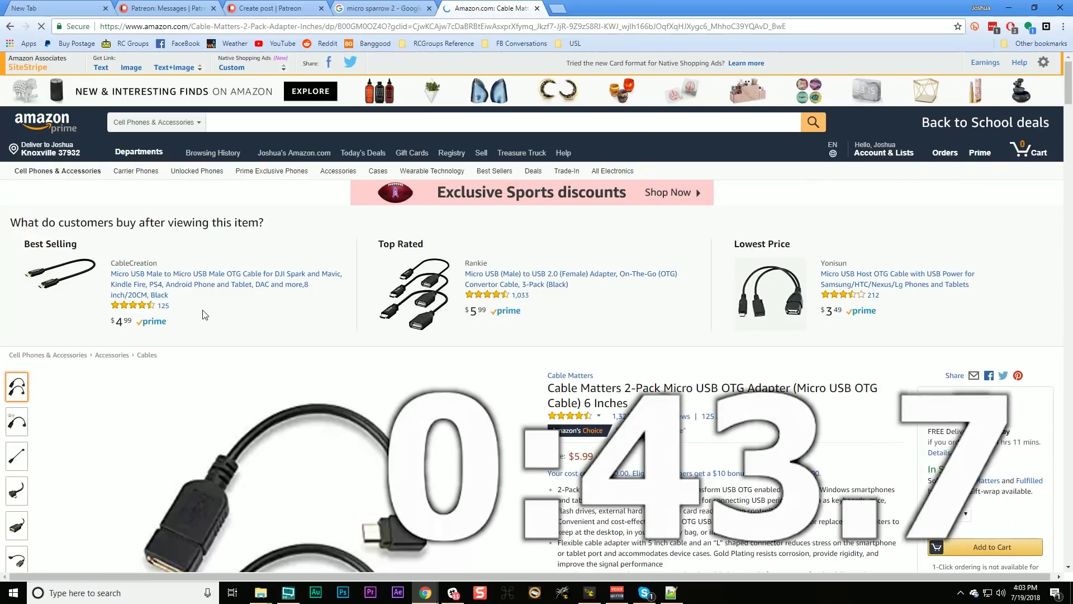
pyautogui.scroll(-2, 206, 313)
pyautogui.scroll(-2, 204, 315)
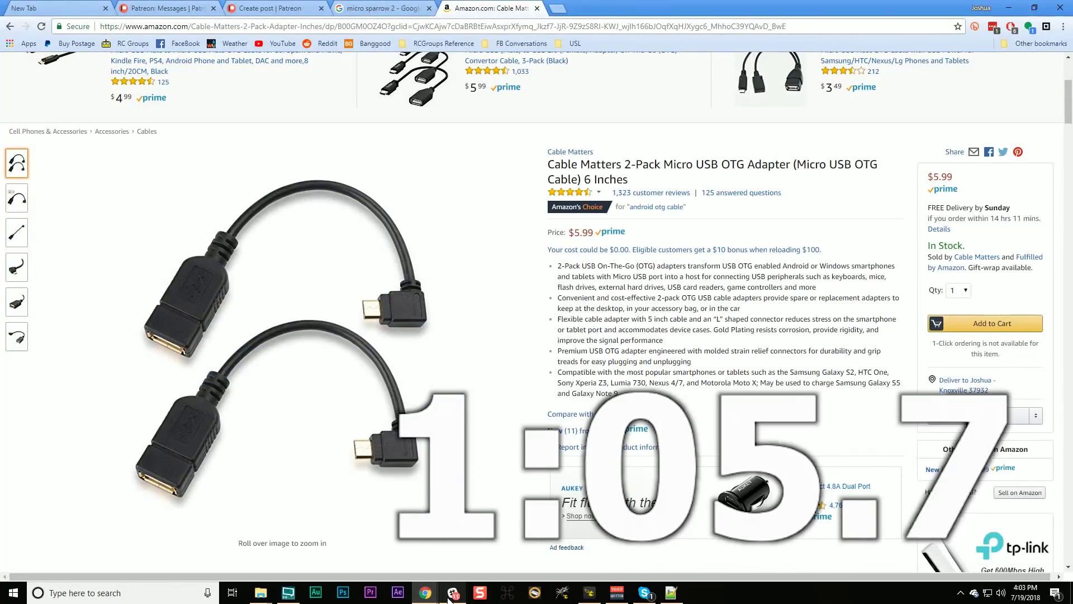
# - Return to Betaflight Configurator and close the dataflash save dialog
pyautogui.moveTo(449, 599)
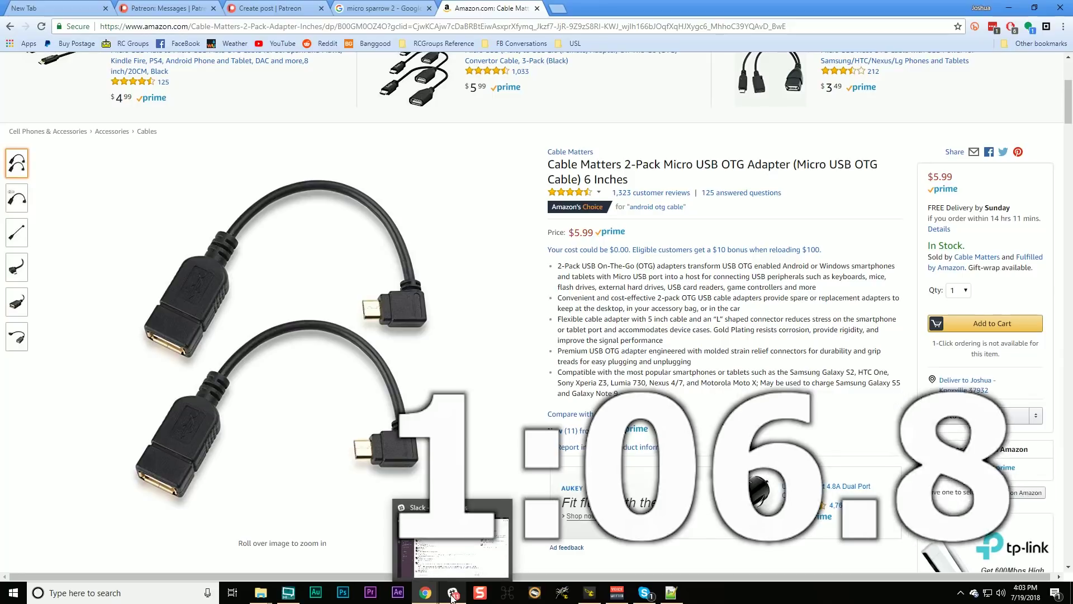
pyautogui.click(589, 592)
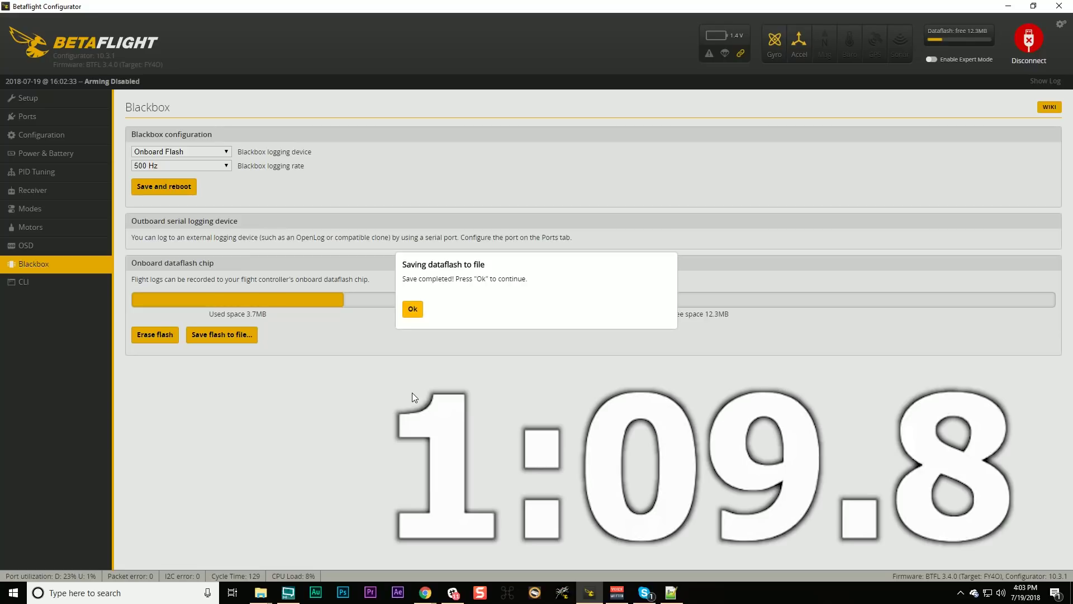
pyautogui.click(413, 310)
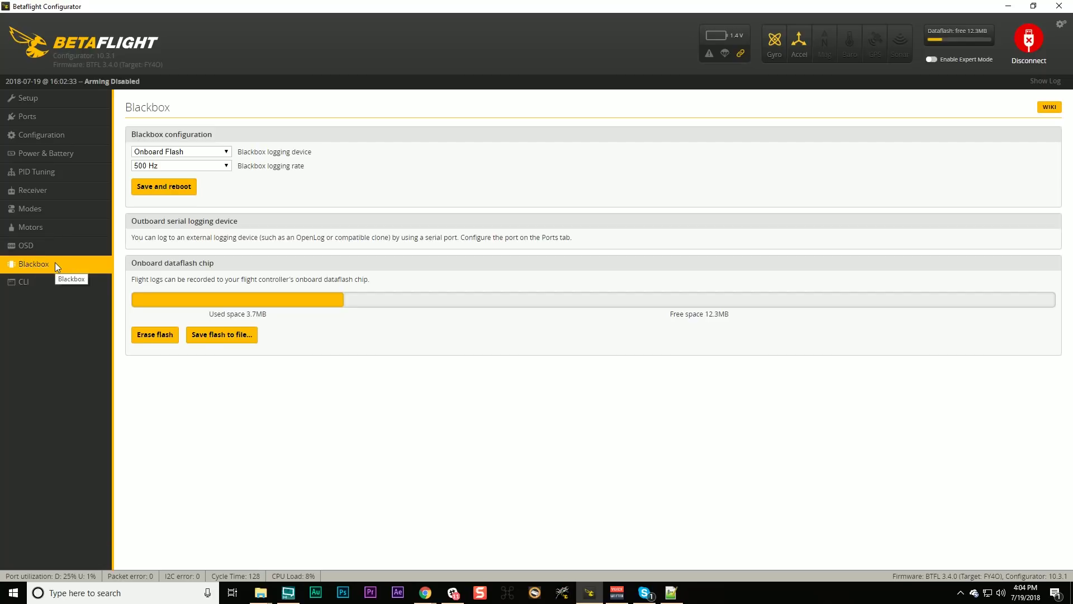
# - Switch the Blackbox logging device to Serial Port and back to Onboard Flash
pyautogui.click(166, 153)
pyautogui.click(151, 180)
pyautogui.click(167, 152)
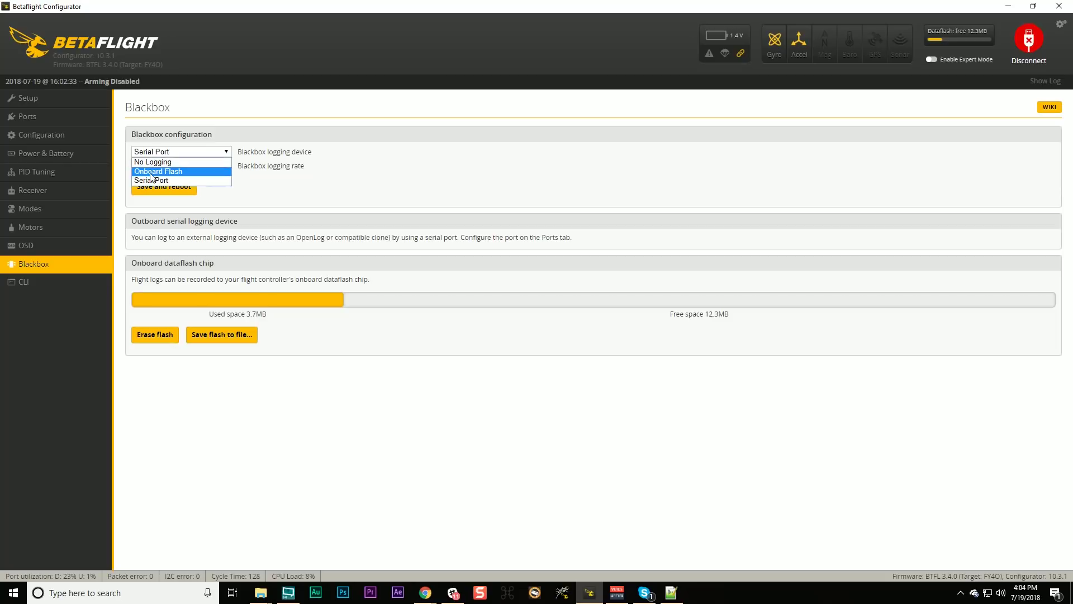
pyautogui.click(151, 172)
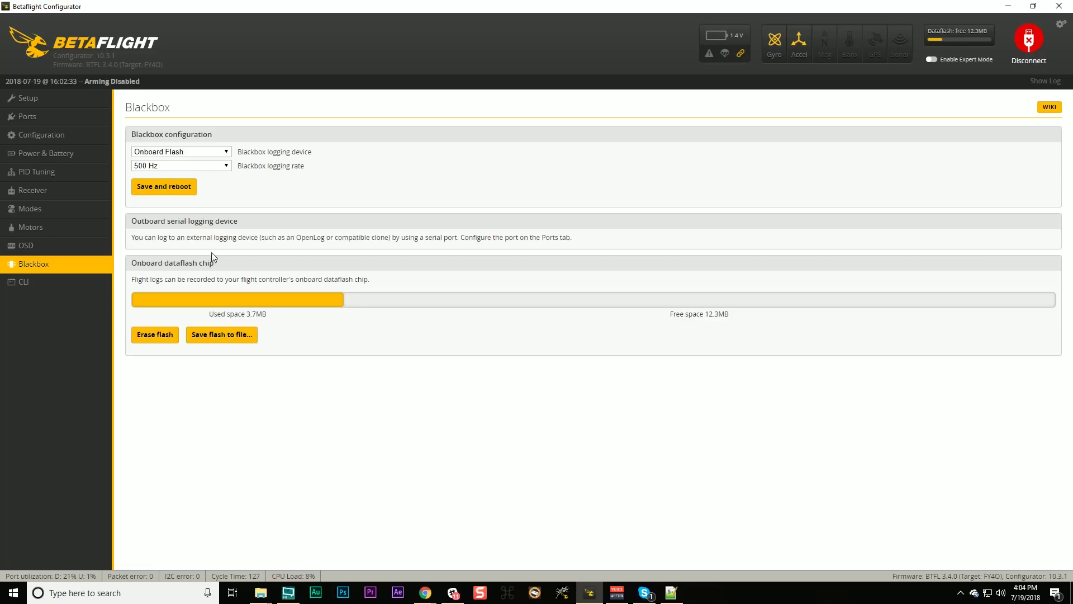
# - Put the flight controller back into mass storage mode by running msc in the CLI
pyautogui.click(41, 276)
pyautogui.write('msc')
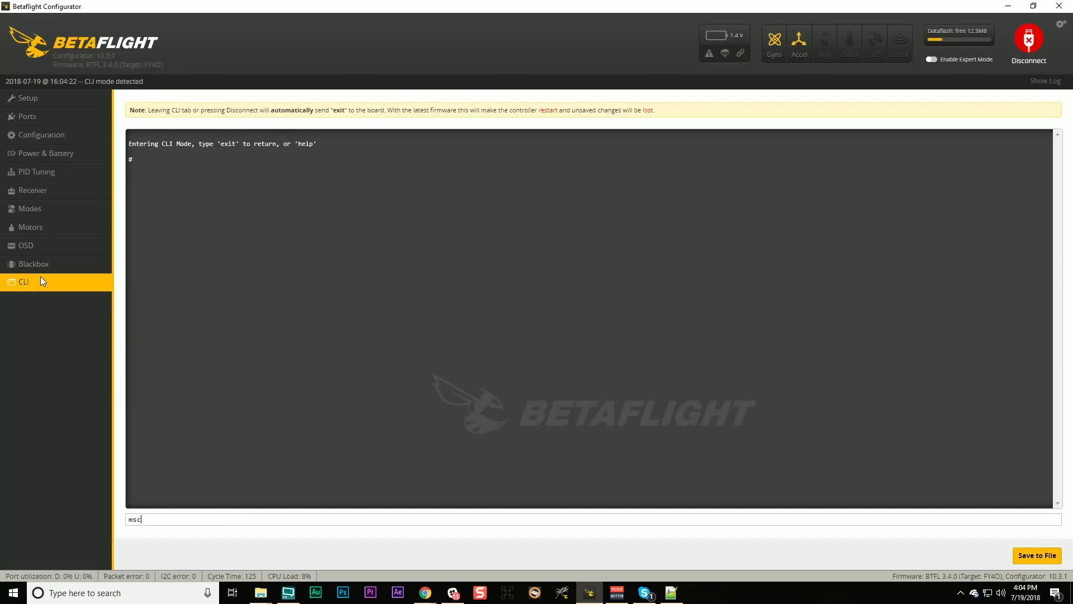
pyautogui.press('Return')
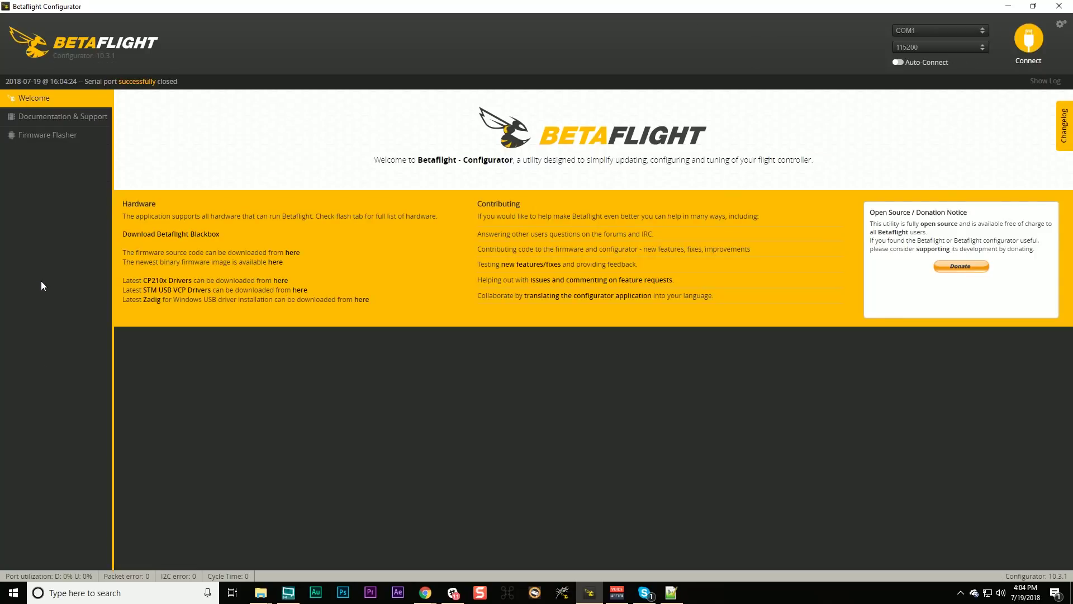